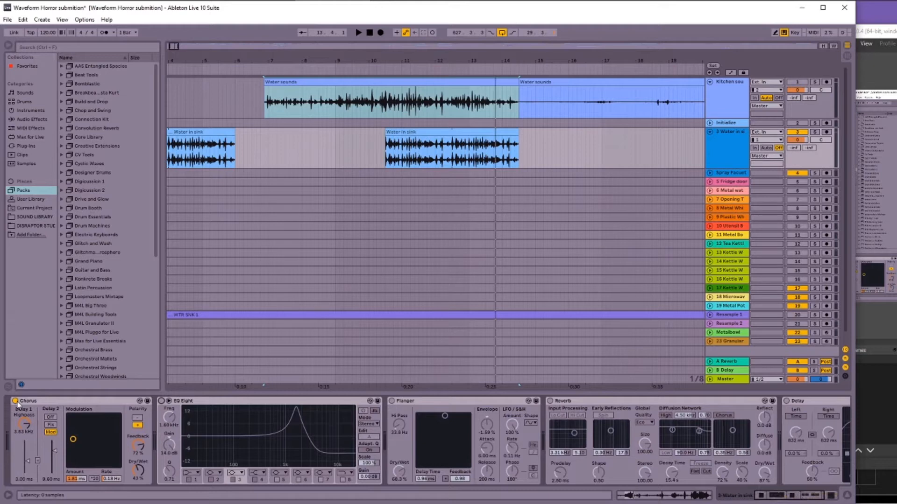
Step: Play the selected Water in sink clip through the Chorus and set the modulation to about 1.50 ms at 0.26 Hz
click(16, 402)
click(411, 132)
key(space)
click(15, 401)
click(73, 439)
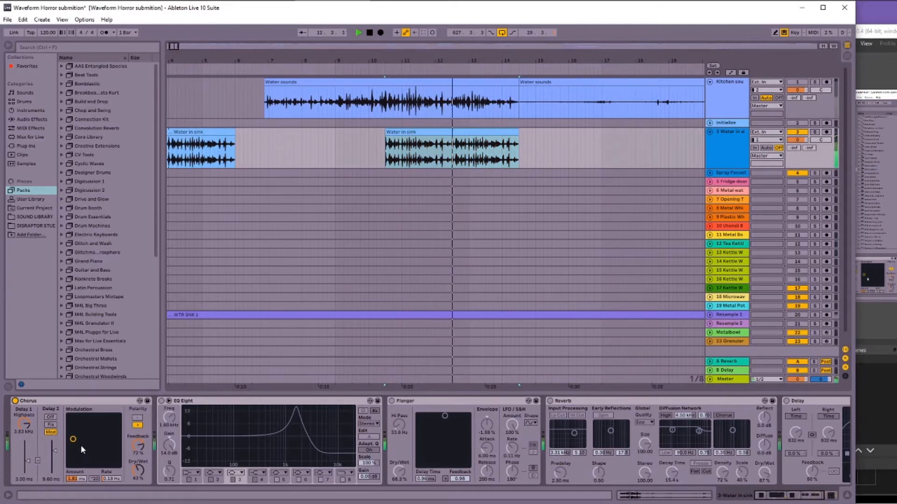
mouse_move(81, 445)
mouse_down()
mouse_move(104, 456)
mouse_move(77, 432)
mouse_move(75, 444)
mouse_up()
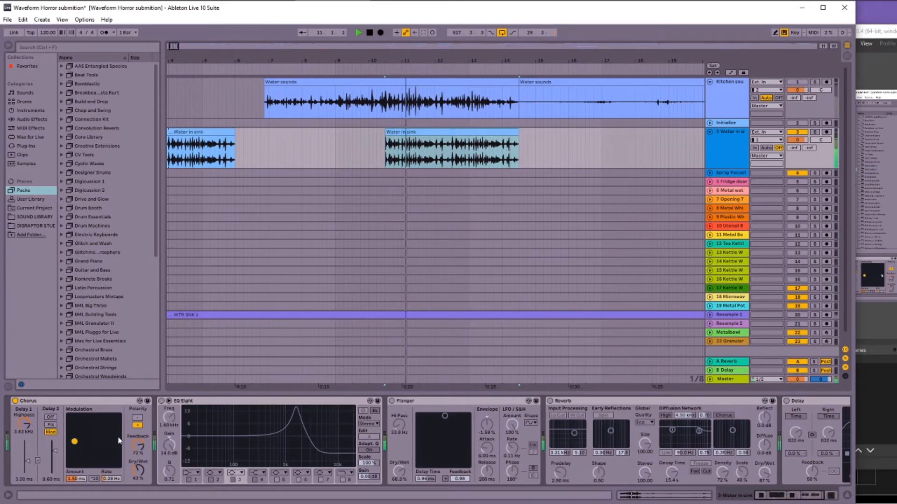
Step: Enable EQ Eight on the Water in sink track, move the peak band to about 1.41 kHz and 13.5 dB, and restart playback
click(161, 401)
mouse_move(300, 419)
mouse_down()
mouse_move(265, 420)
mouse_move(311, 419)
mouse_move(301, 411)
mouse_up()
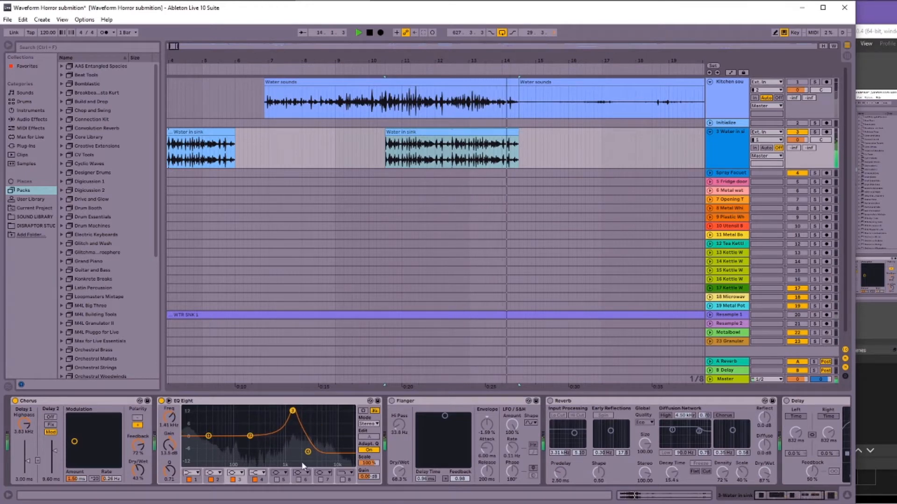
key(space)
key(space)
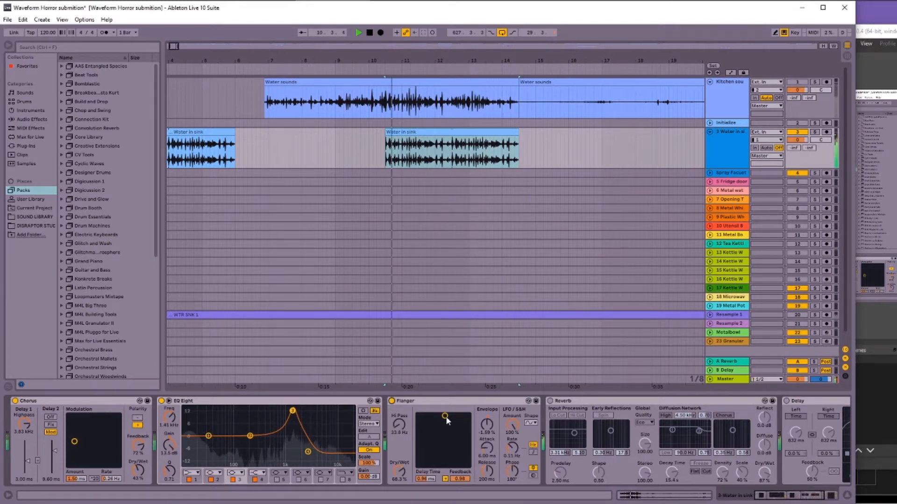
Step: Raise the Flanger's delay time to about 1.3 ms, enable the Reverb and play the Water in sink clip again
mouse_move(445, 416)
mouse_down()
mouse_move(430, 424)
mouse_move(448, 466)
mouse_move(441, 417)
mouse_move(449, 415)
mouse_up()
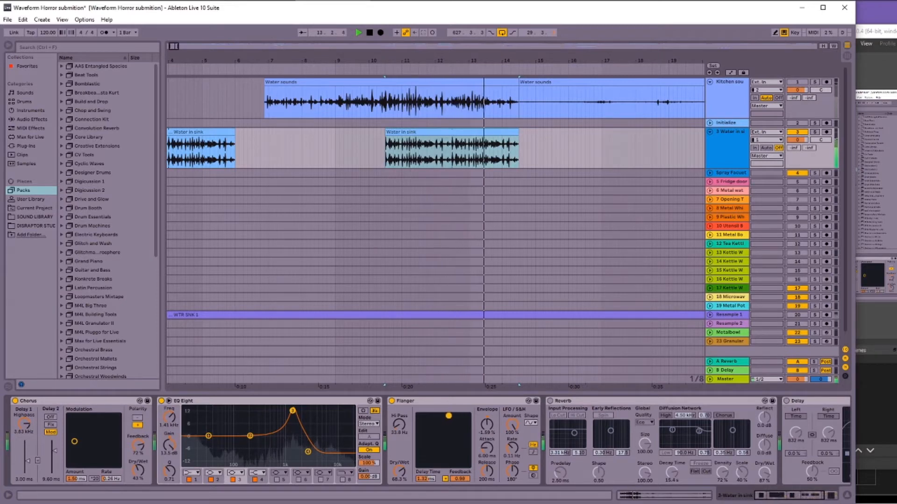
click(551, 401)
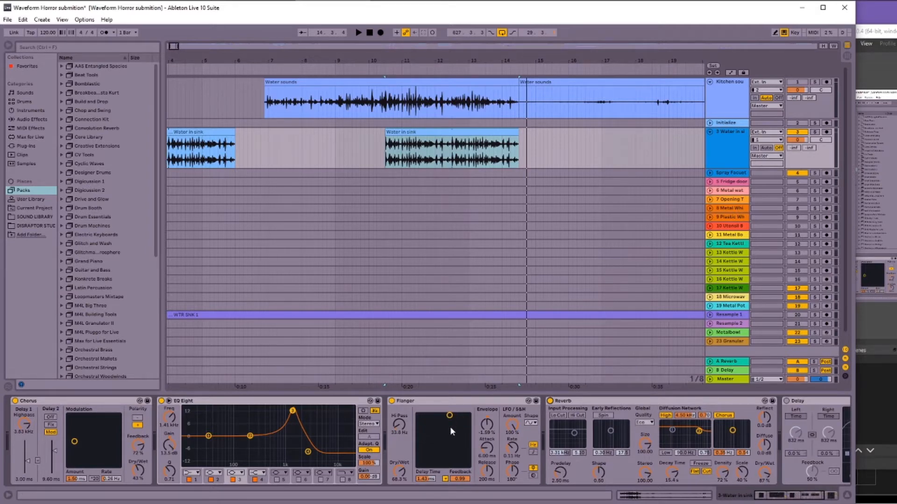
key(space)
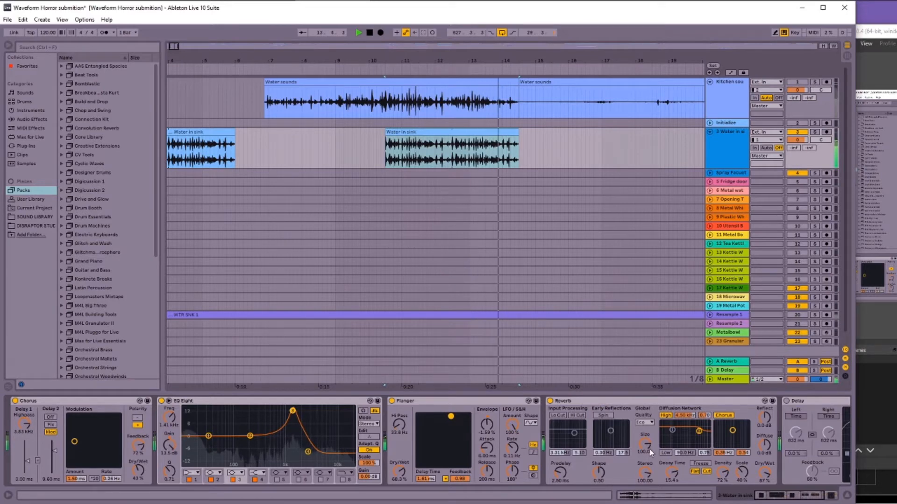
Step: During playback, move the Delay's filter to about 1.29 kHz and adjust the Flanger's delay time to about 1.37 ms
key(space)
scroll(687, 433, right, 3)
key(space)
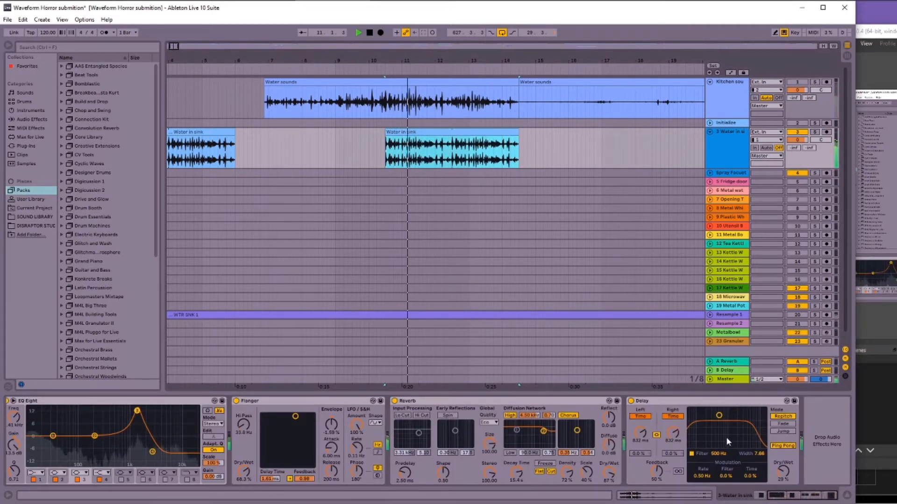
drag(717, 417, 731, 416)
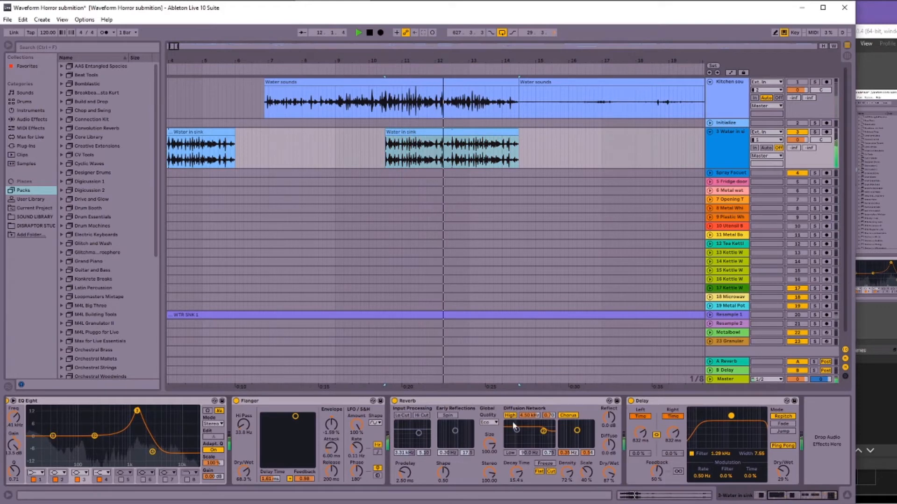
mouse_move(294, 417)
mouse_down()
mouse_move(303, 417)
mouse_move(293, 417)
mouse_up()
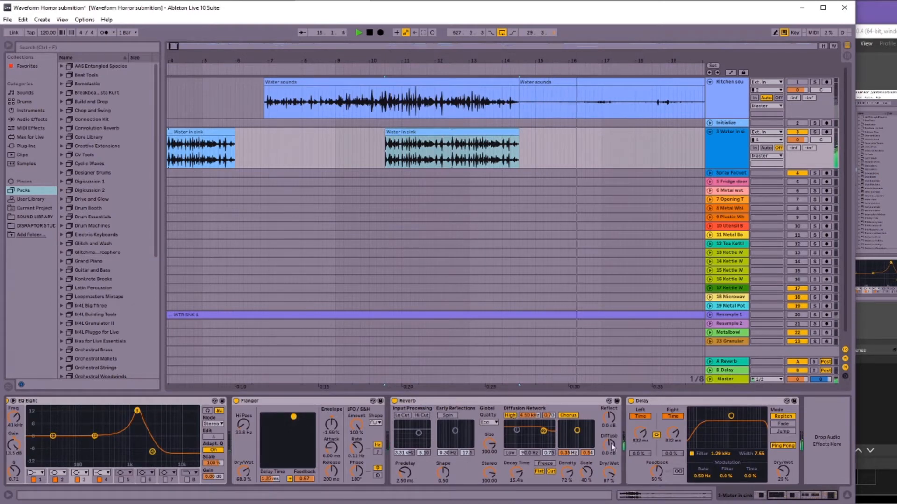
key(space)
Step: Unfold the Resample 1 track, raise its volume and audition the second water sink resample
drag(490, 59, 491, 43)
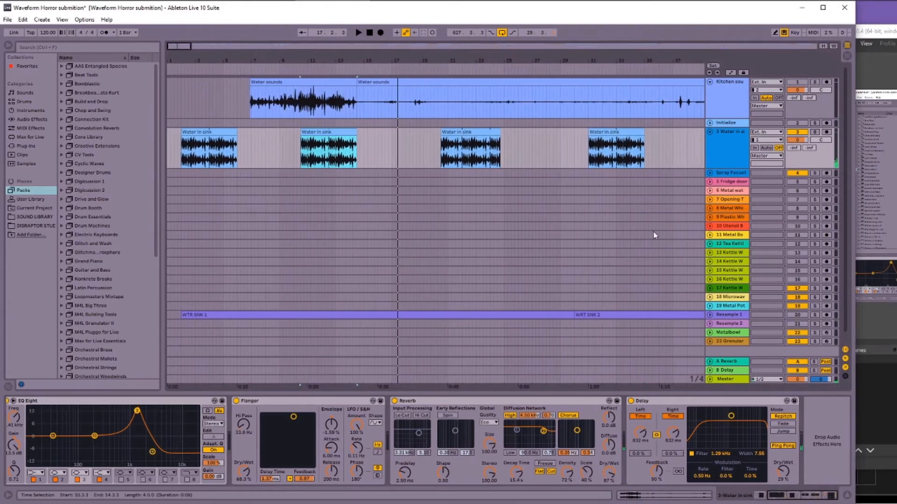
click(710, 316)
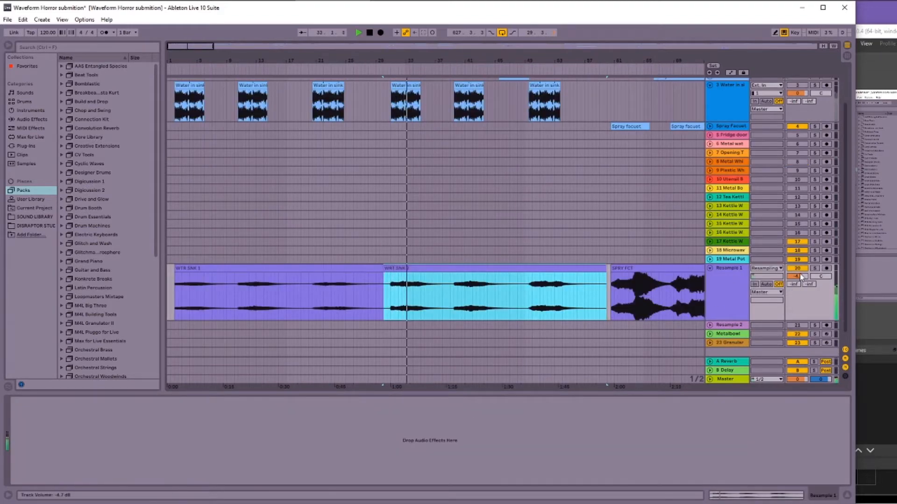
drag(800, 275, 800, 254)
click(579, 316)
key(space)
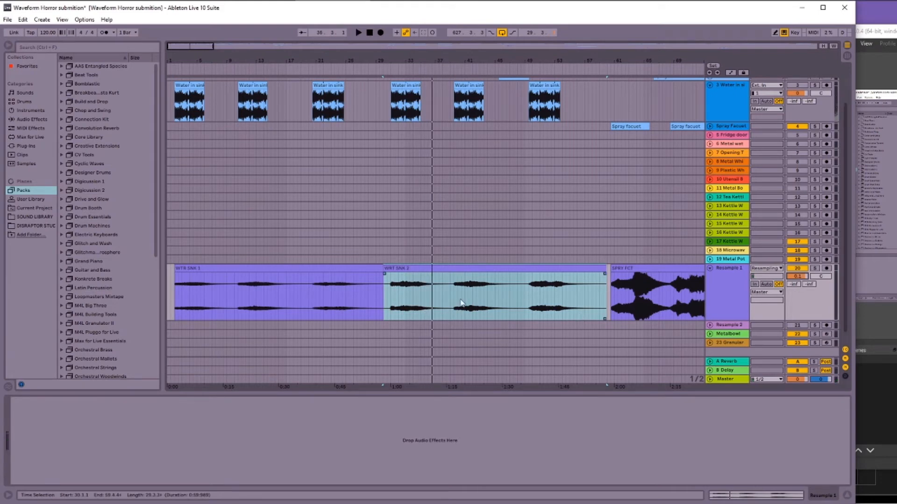
click(382, 302)
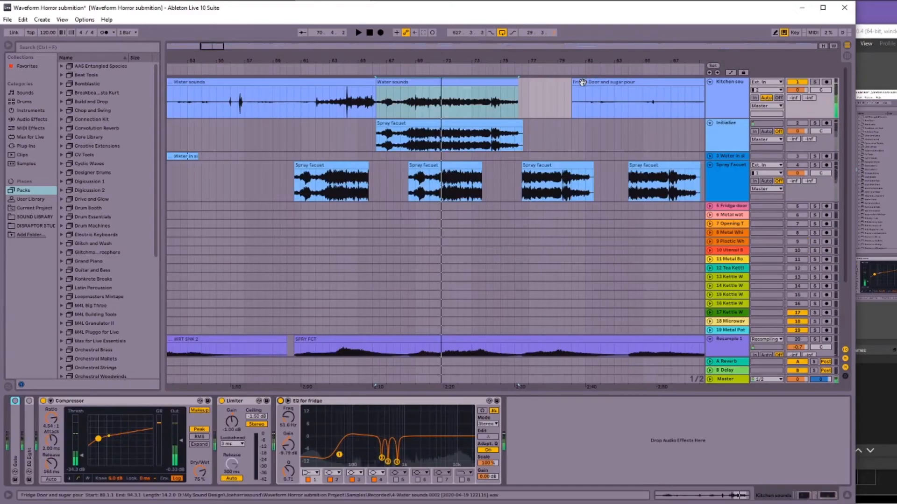
Step: Audition the Fridge Door and sugar pour recording on the Kitchen sounds track
click(578, 106)
key(space)
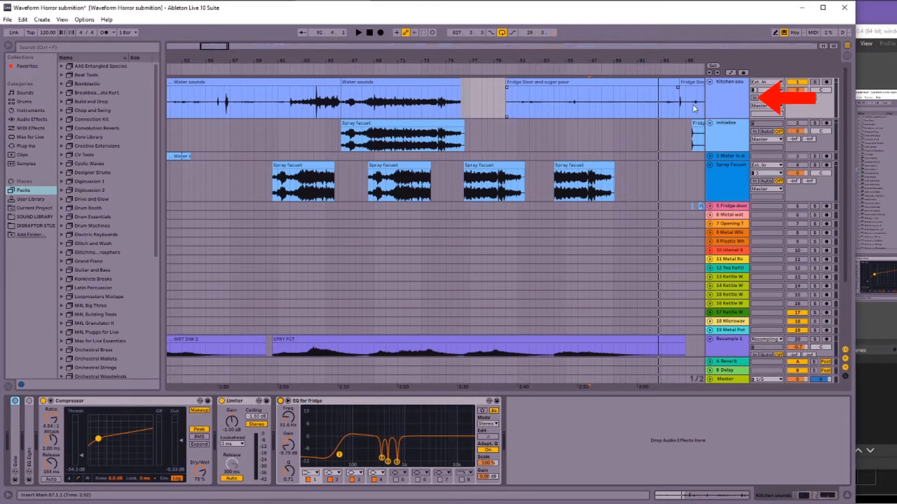
key(minus)
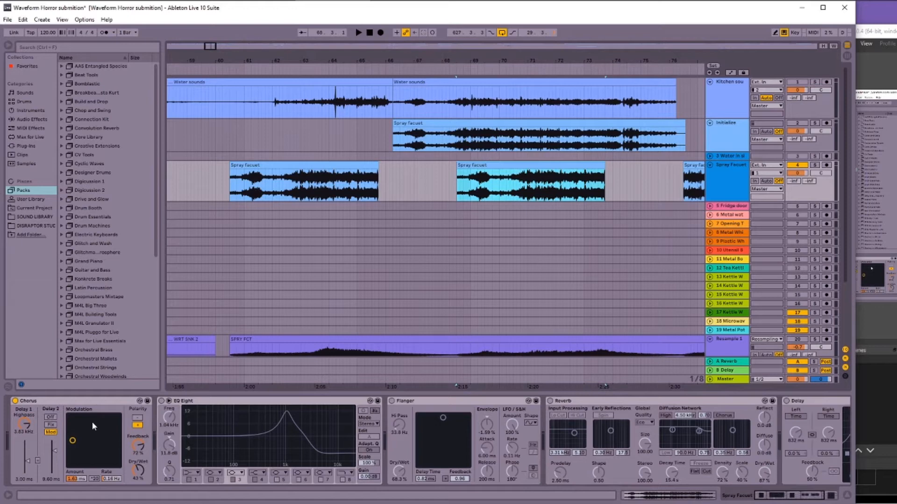
Step: Play the second Spray faucet clip and try a stronger Chorus modulation amount and rate
key(space)
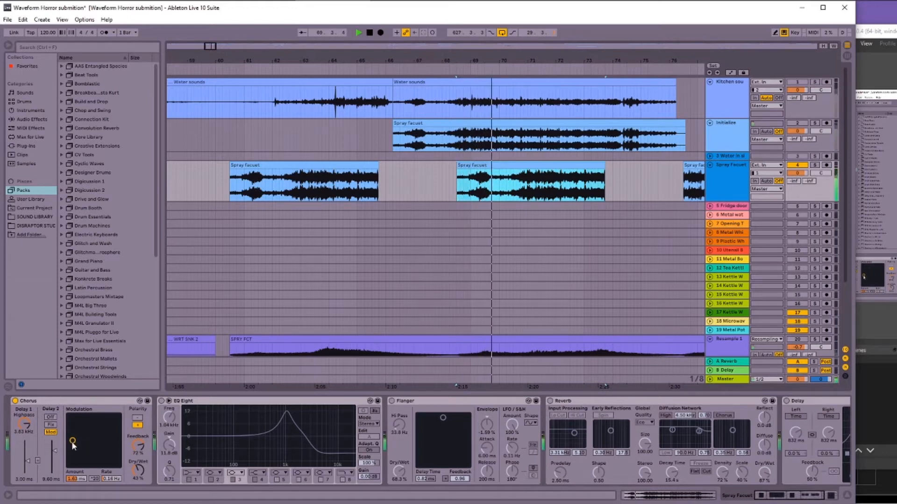
drag(73, 439, 118, 415)
key(ctrl+z)
key(ctrl+z)
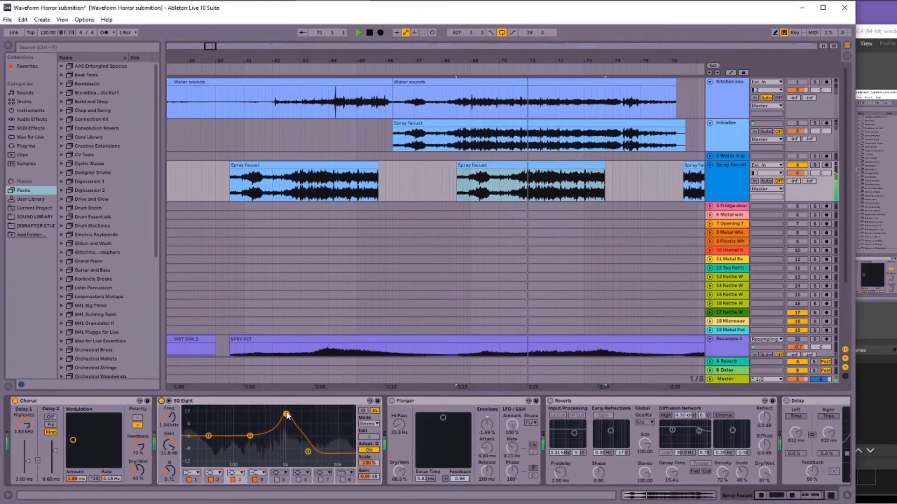
Step: Enable the Flanger and Delay on the Spray faucet track and set the Flanger's delay time to about 1.55 ms during playback
click(392, 401)
drag(443, 418, 450, 418)
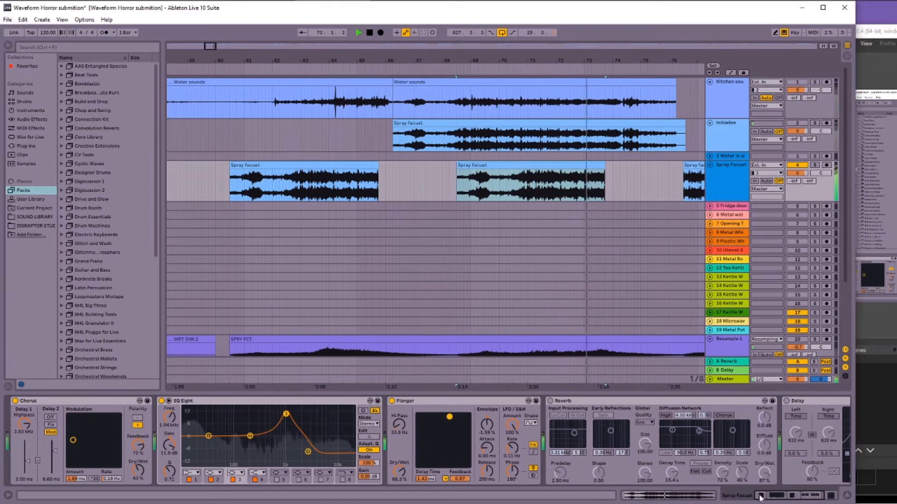
scroll(529, 483, down, 3)
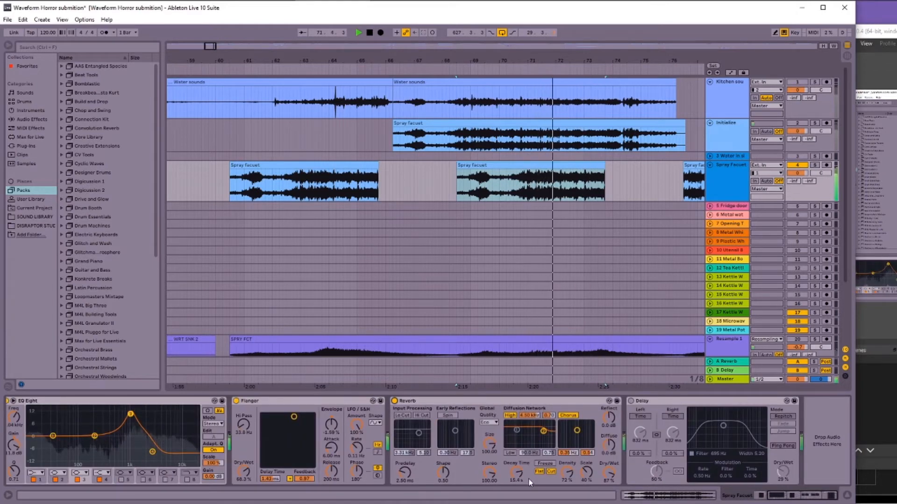
click(631, 402)
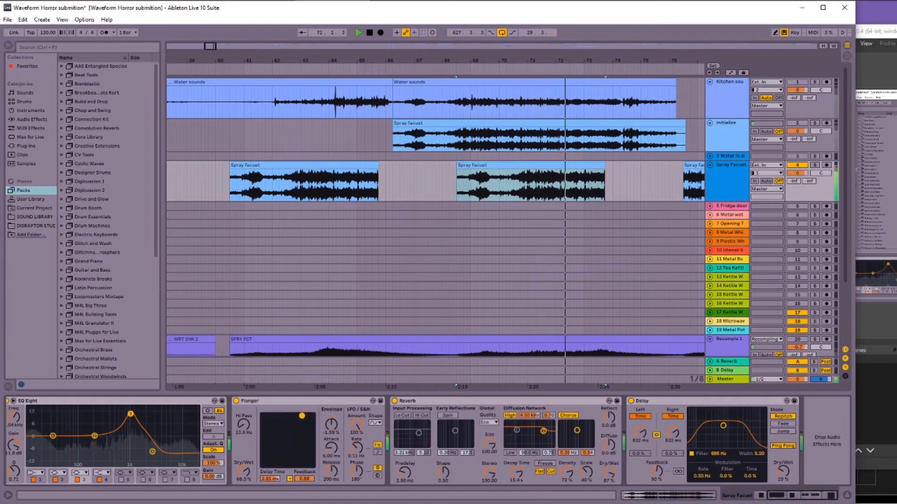
drag(294, 416, 295, 418)
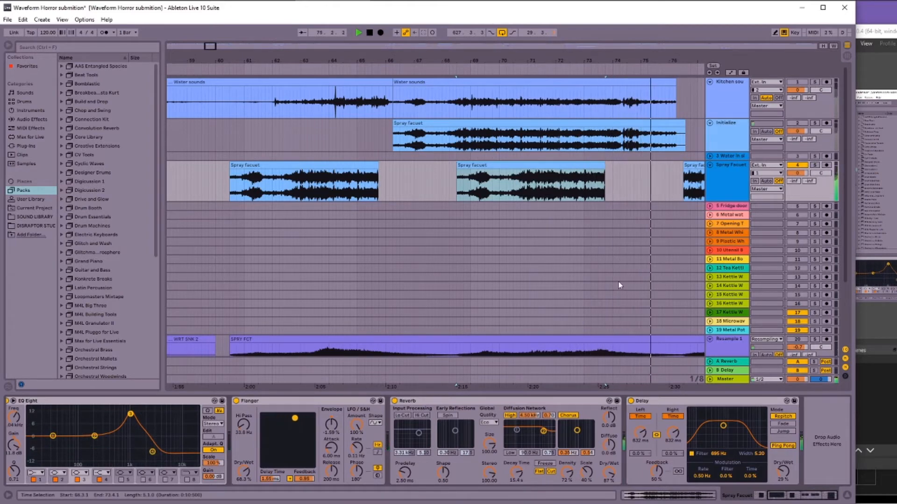
key(space)
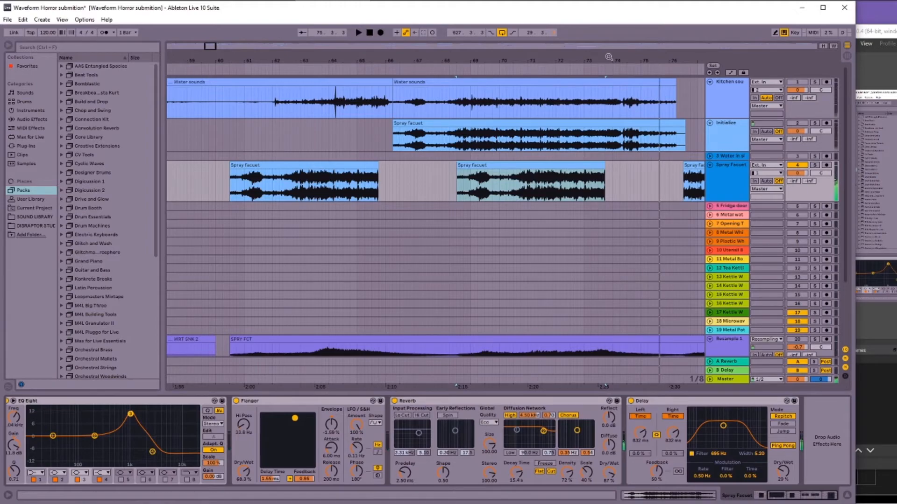
Step: Audition the Metal water pitch clip through its Reverb and examine the waveform of its reversed copy near bar 139
scroll(658, 150, right, 3)
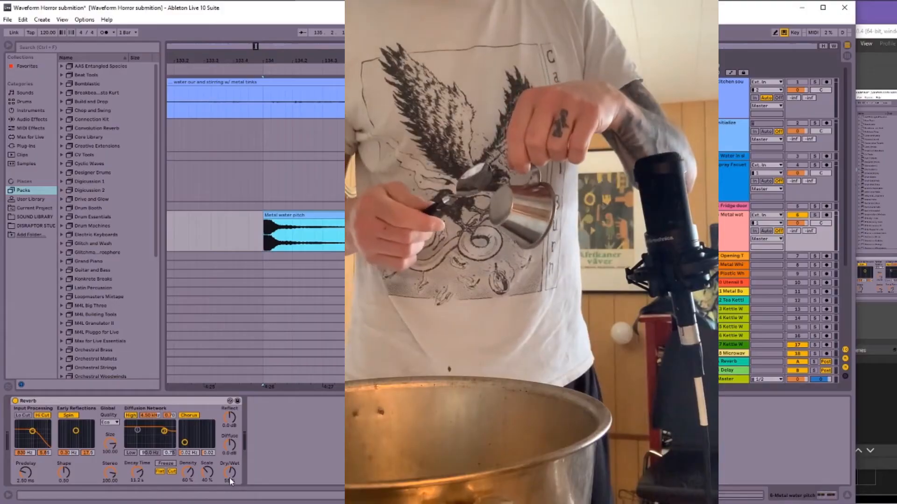
key(space)
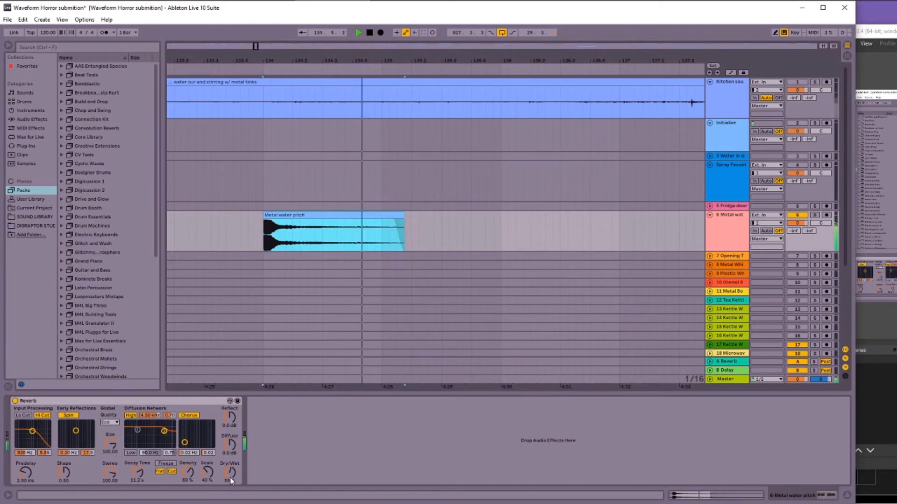
click(471, 57)
drag(472, 57, 262, 28)
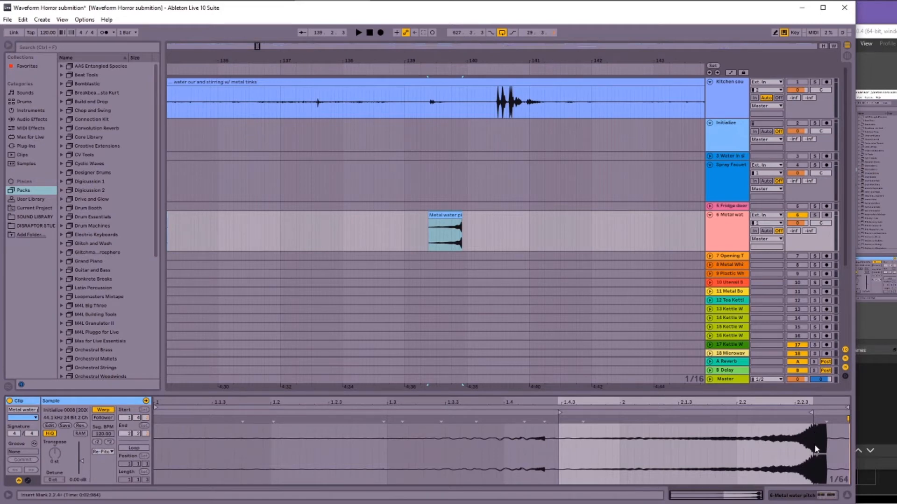
drag(821, 402, 808, 430)
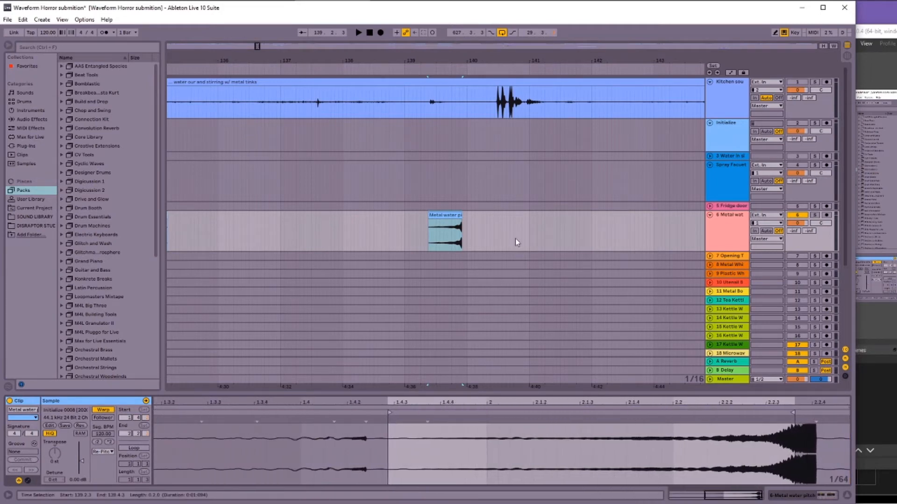
drag(451, 60, 496, 208)
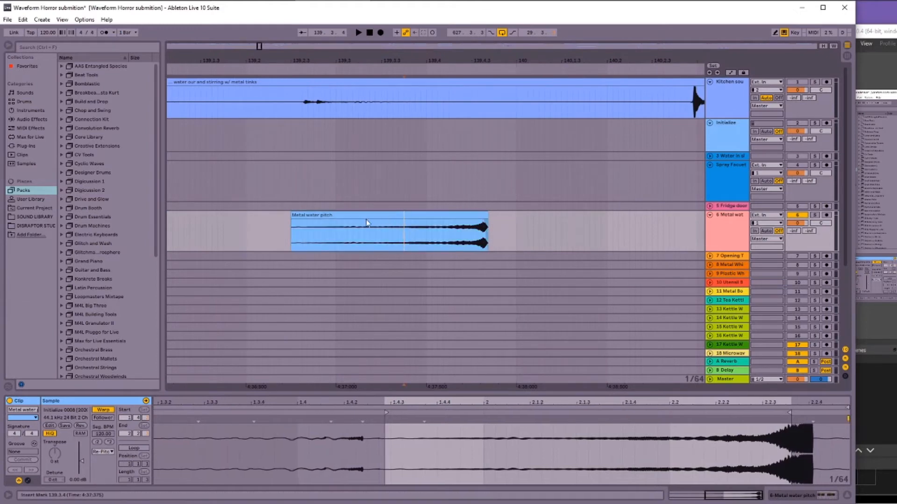
click(287, 235)
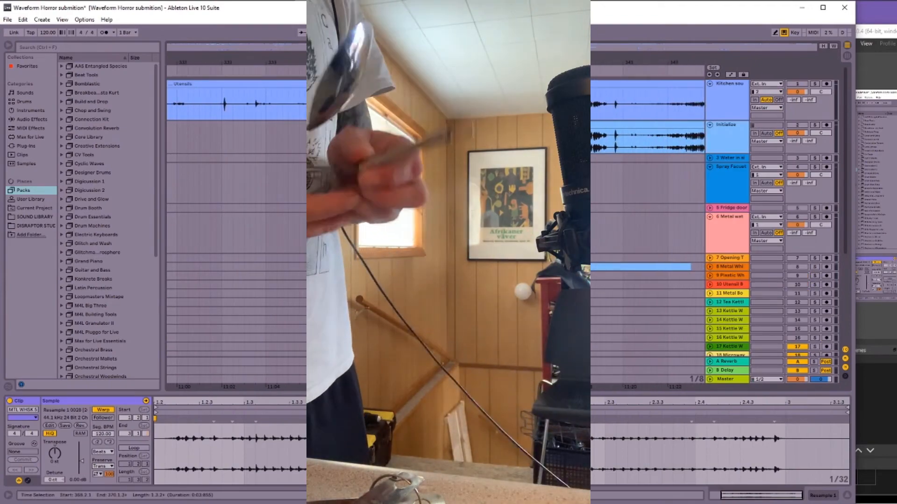
Step: Select the Utensils recording and activate the Kitchen sounds track to audition it
click(691, 99)
click(797, 84)
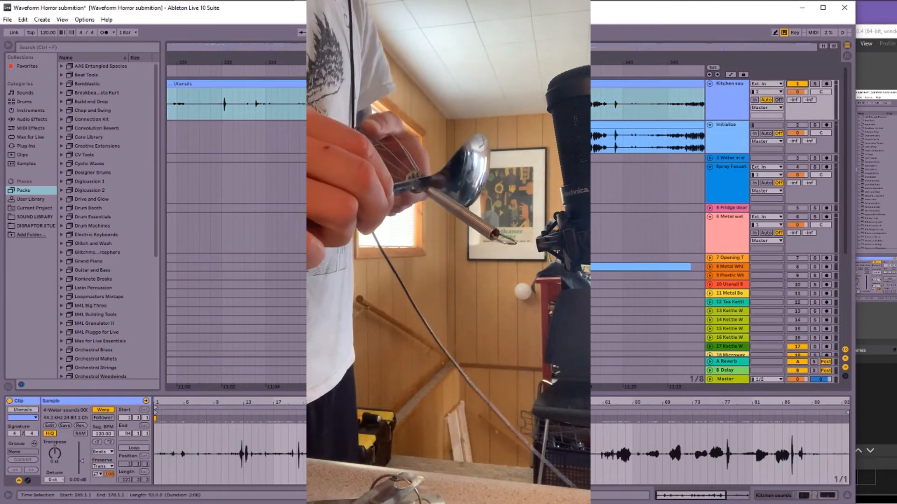
click(344, 104)
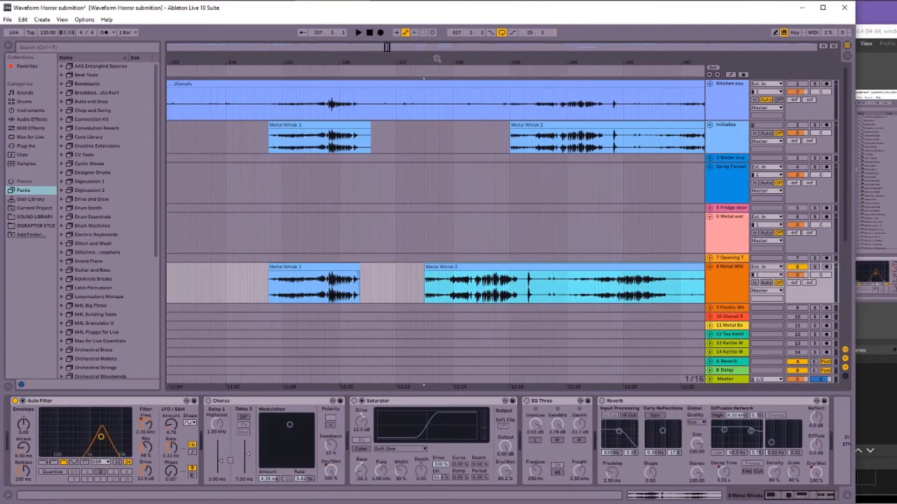
Step: Audition the processed Metal Whisk 2 and Metal Whisk 4 clips and the matching whisk resample on the Resample 1 track
key(space)
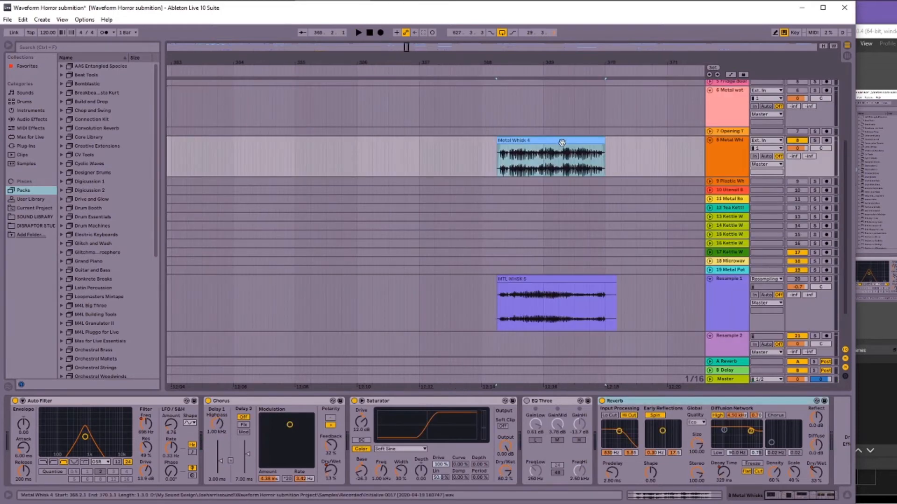
click(560, 143)
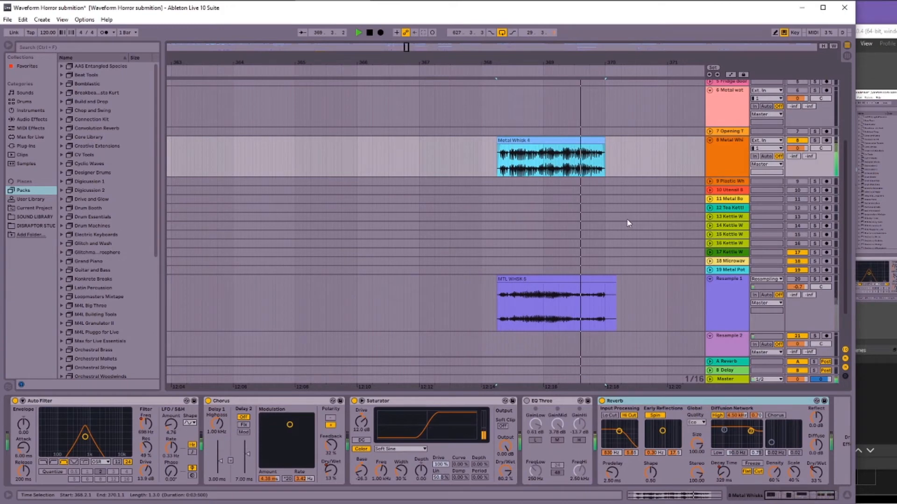
key(space)
click(644, 313)
key(space)
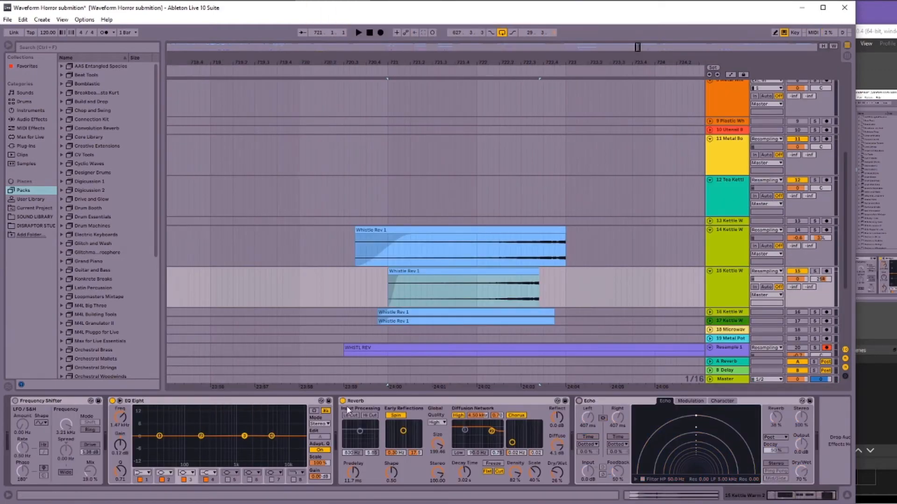
Step: Bypass the Reverb on track 15 and audition its Whistle Rev 1 clip without effects
click(343, 401)
click(417, 273)
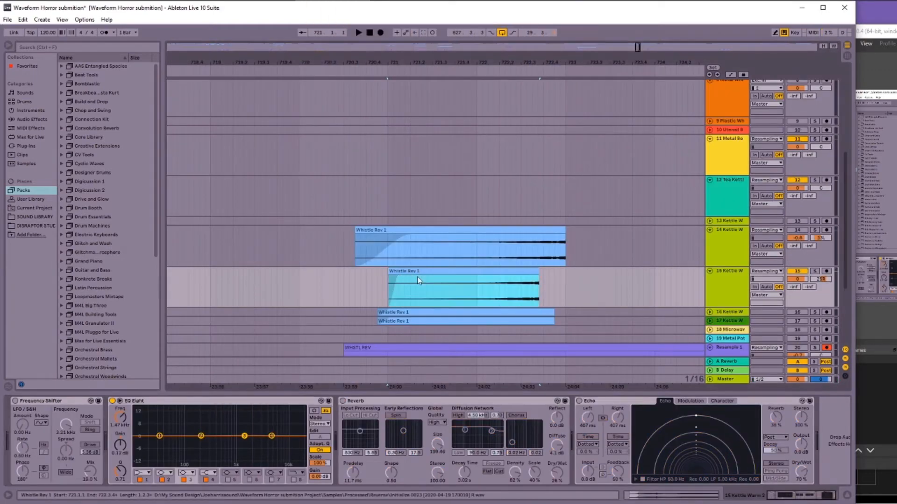
key(space)
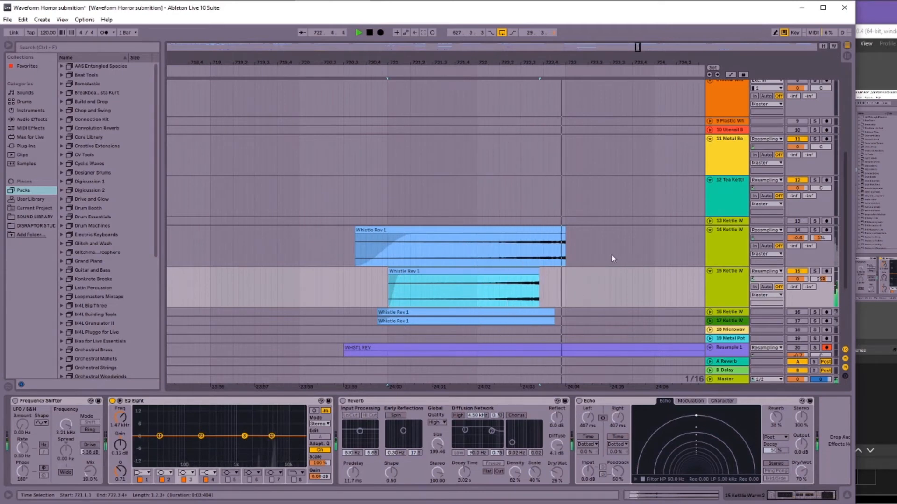
key(space)
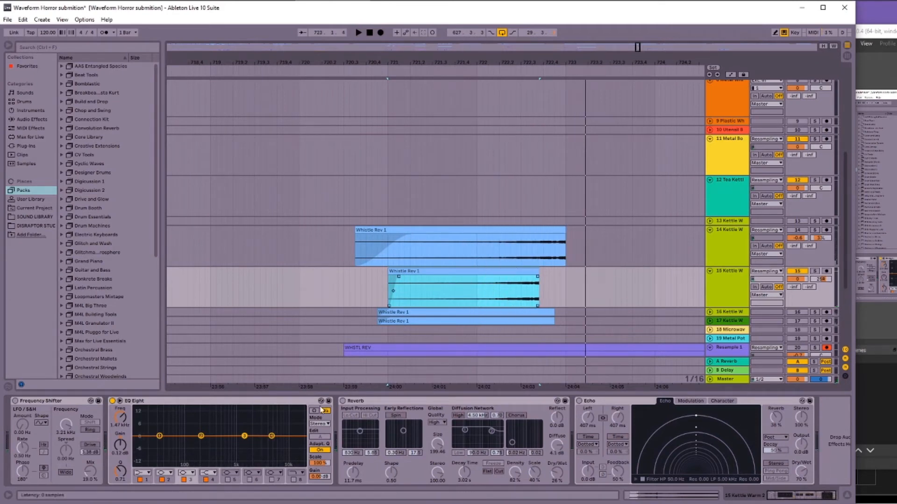
Step: Re-enable the Frequency Shifter, Reverb and Echo on track 15, audition the processed Whistle Rev 1 clip and activate track 14
click(344, 401)
key(space)
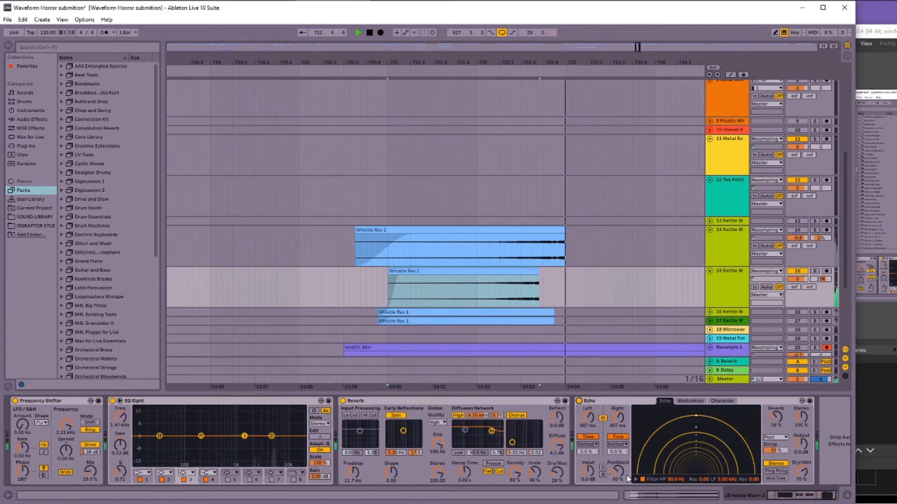
click(797, 230)
key(space)
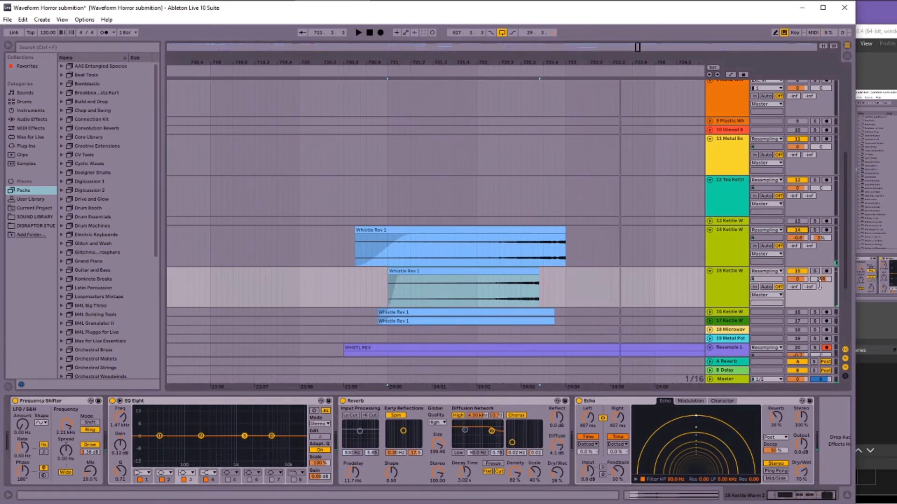
Step: Audition the combined reversed whistle resample WHSTL REV on the Resample 1 track
scroll(489, 274, down, 3)
click(400, 287)
key(space)
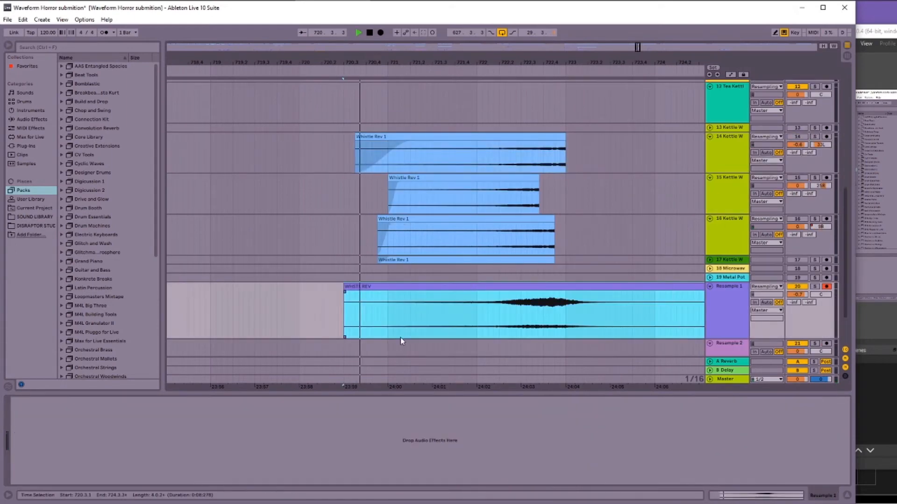
Step: Audition the first three Tea Kettle whistle clips on track 17 near bar 736 with the effects bypassed
drag(593, 73, 467, 70)
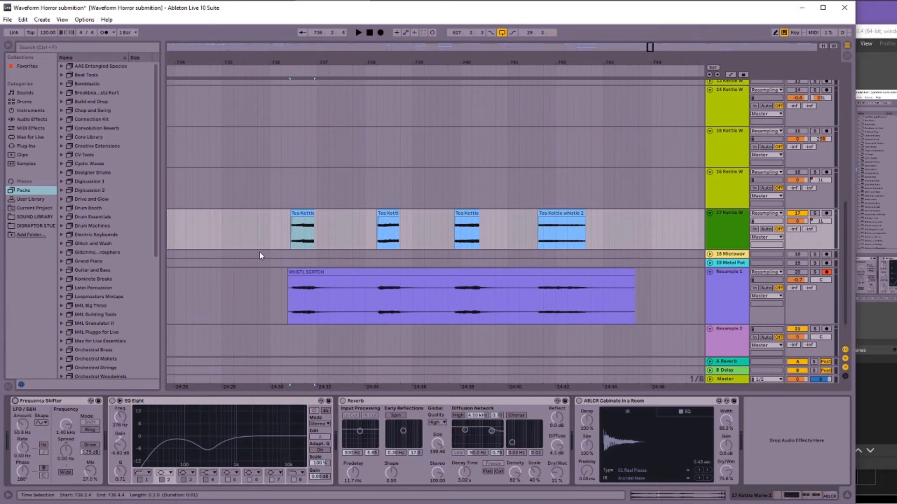
key(space)
click(392, 238)
click(472, 233)
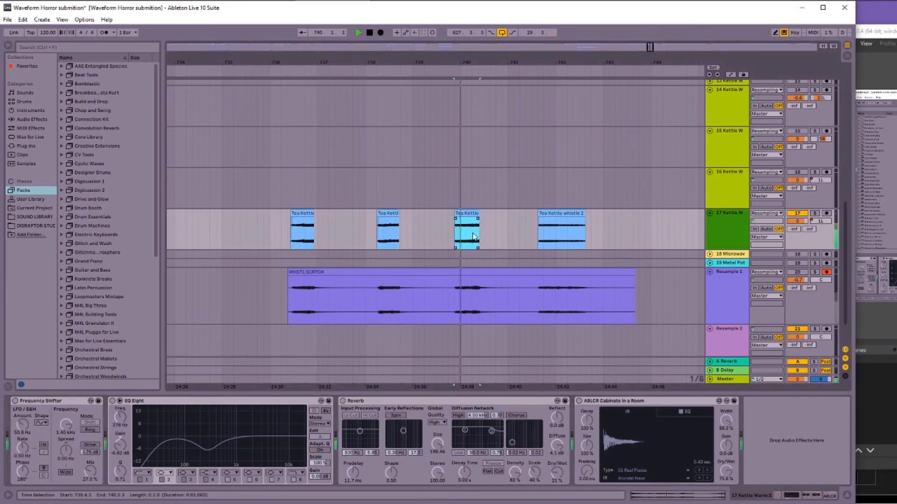
Step: Enable track 17's effect chain and audition the first Tea Kettle whistle clip through it
click(529, 425)
key(space)
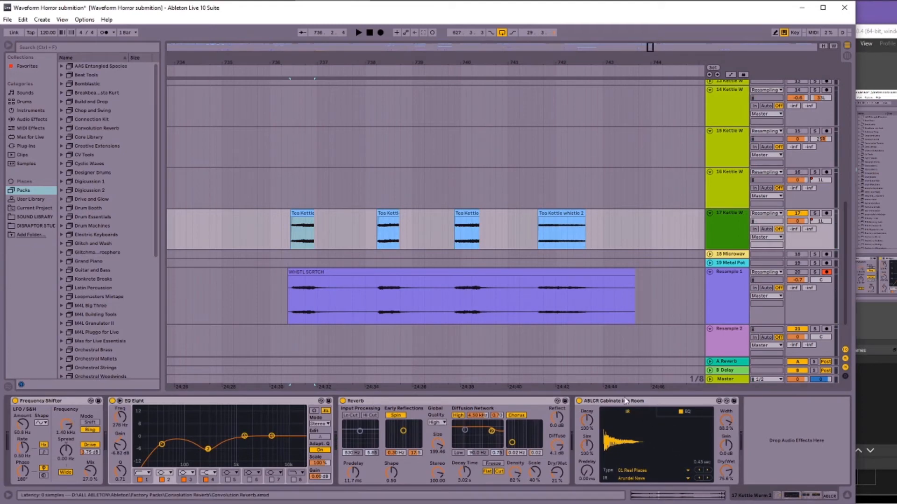
key(space)
key(space)
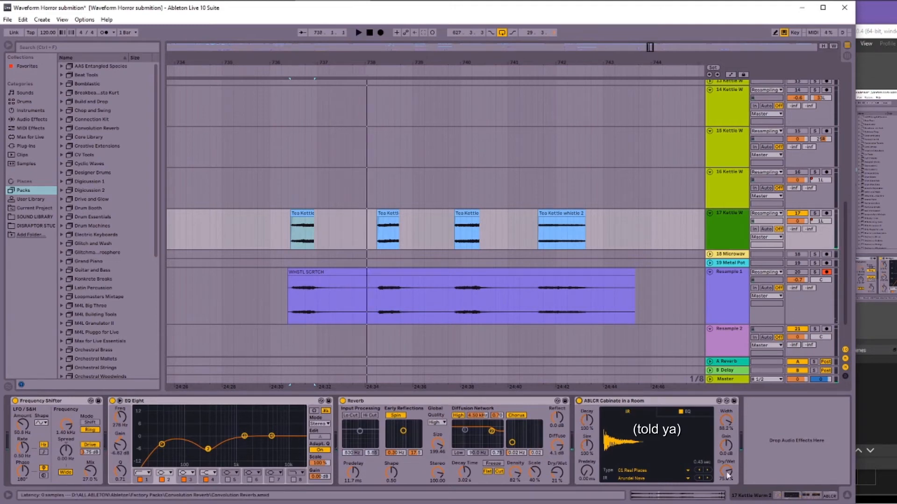
Step: Deactivate track 17 and audition the WHSTL SCRTCH resample on the Resample 1 track
click(383, 240)
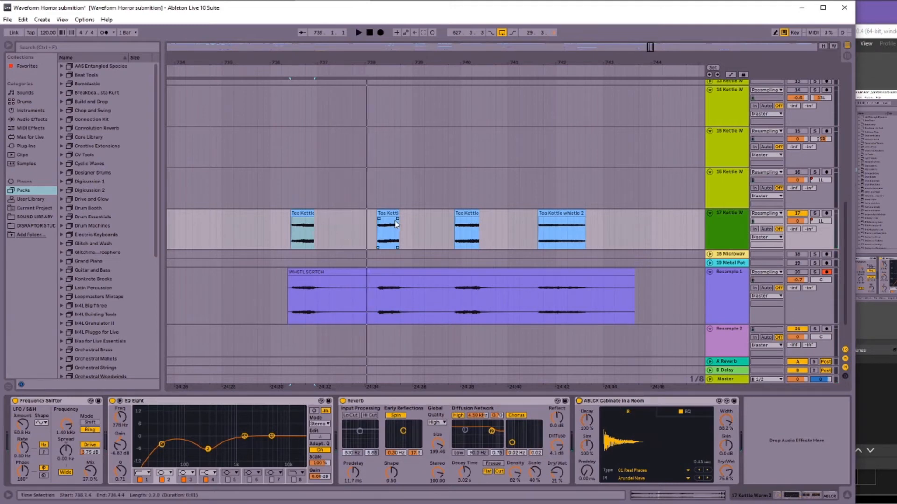
click(800, 220)
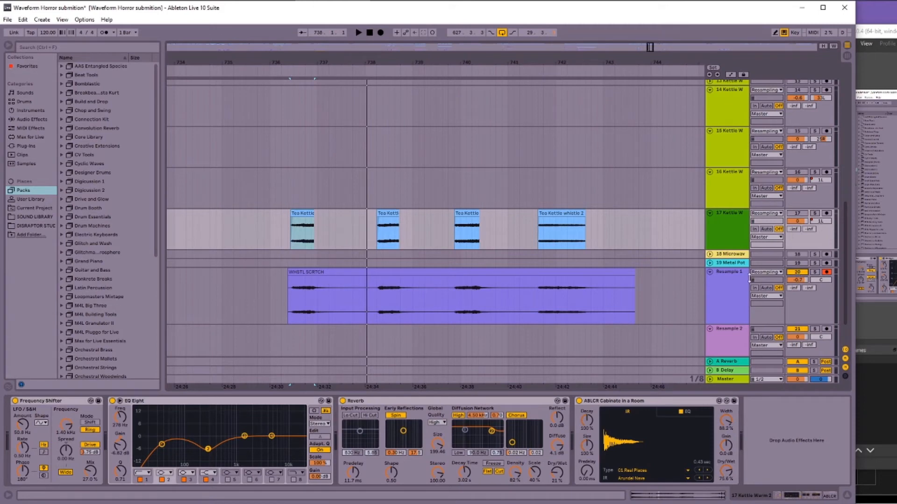
click(299, 311)
key(space)
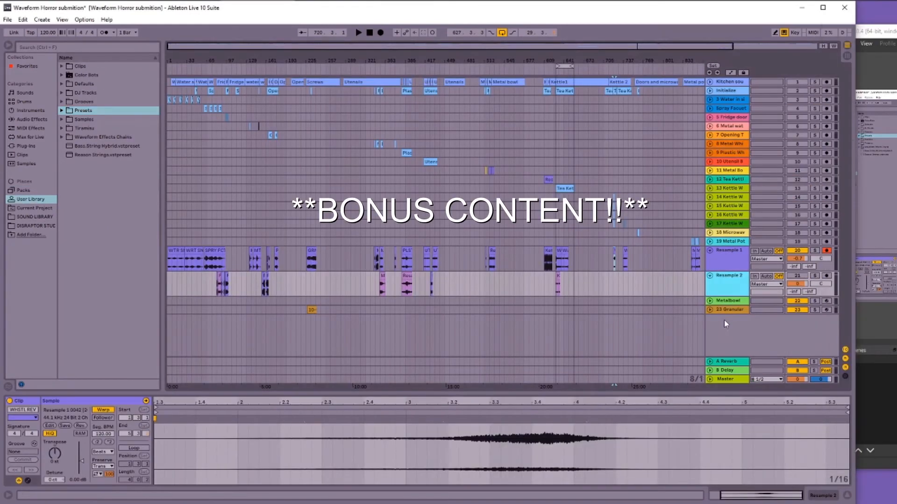
Step: Load the Tiramisu sampler from the User Library's Tiramisu folder onto a new track
click(78, 129)
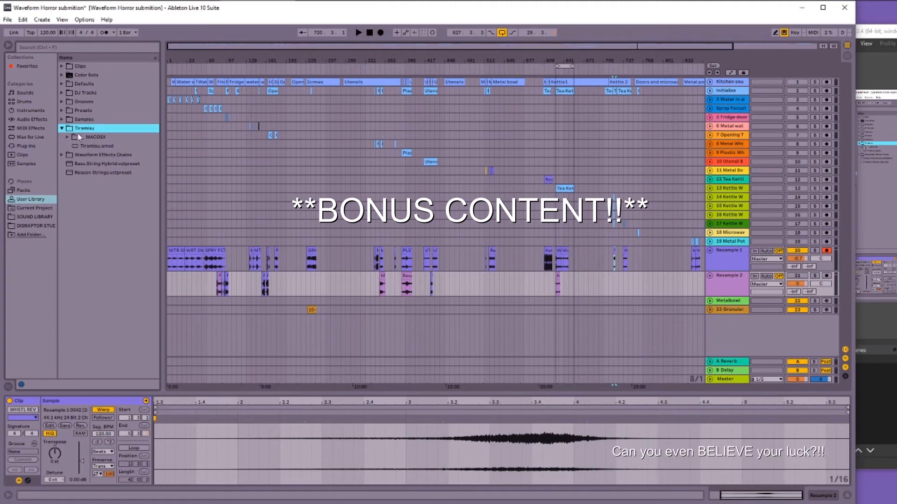
drag(98, 149, 306, 331)
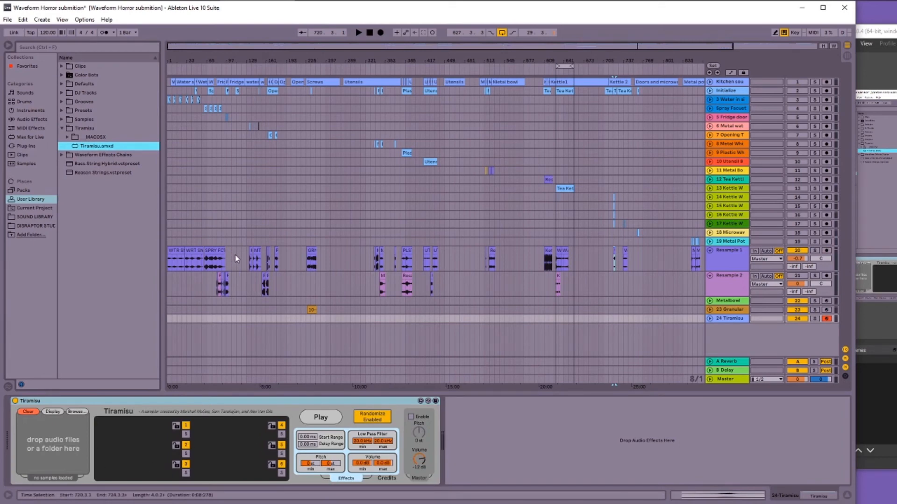
Step: Try to load the selected opening range of Resample 1 and Resample 2 clips into the Tiramisu sampler
drag(236, 254, 168, 287)
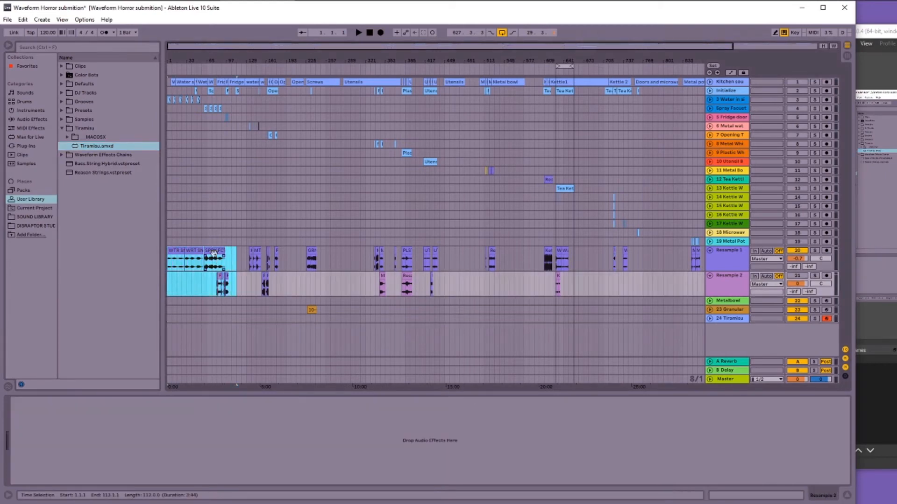
click(717, 321)
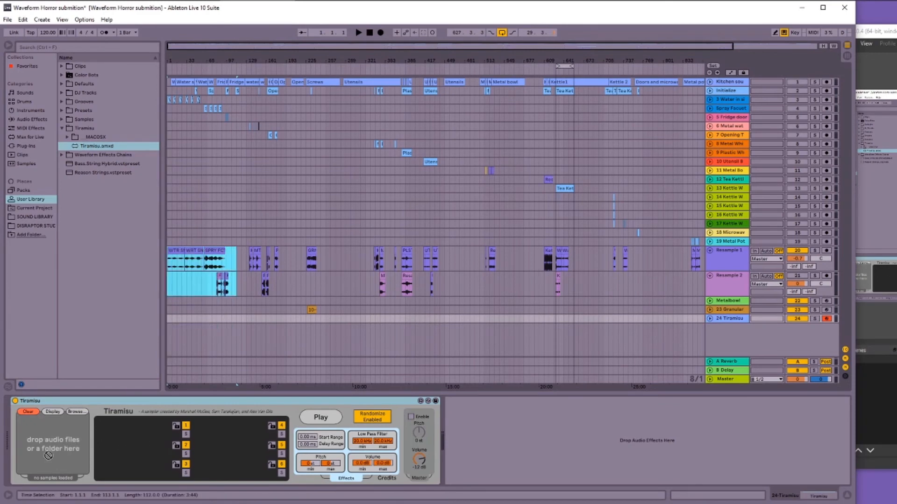
key(minus)
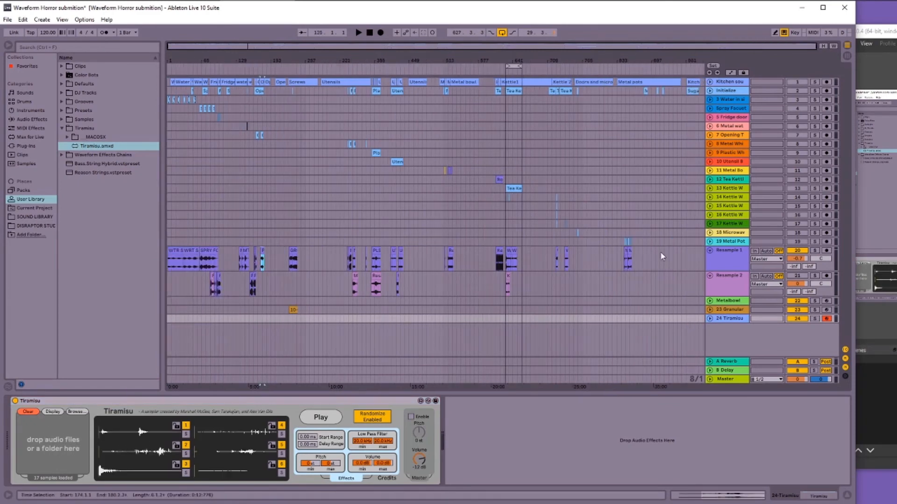
Step: Copy the Resample 1 and Resample 2 arrangement clips into their tracks' Session view slots
click(177, 252)
key(Tab)
drag(177, 252, 551, 70)
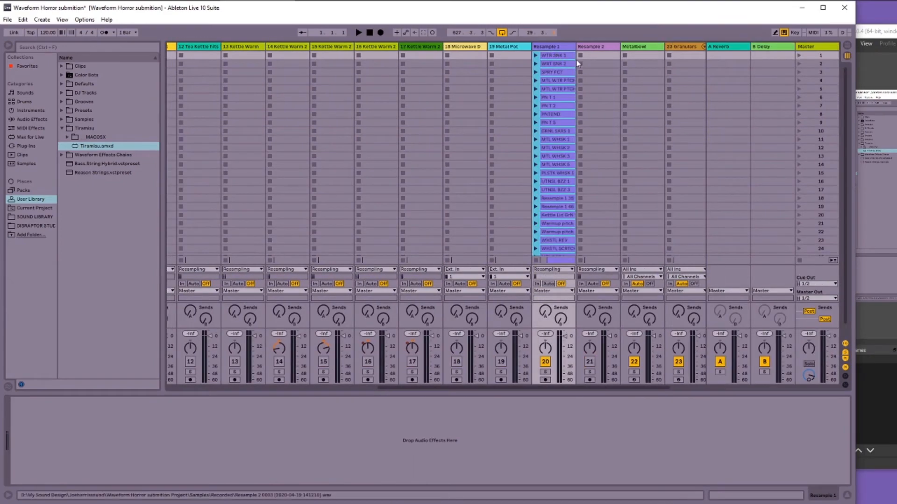
key(Tab)
click(212, 277)
key(Tab)
drag(212, 278, 598, 64)
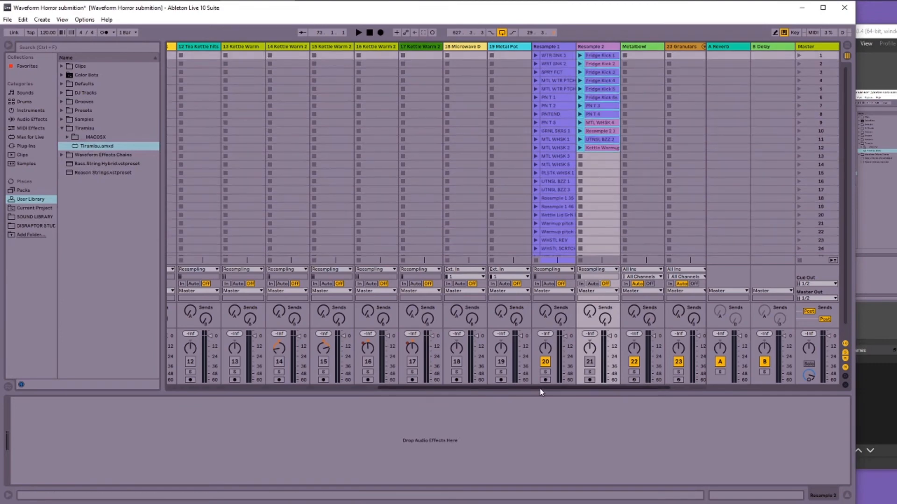
key(Return)
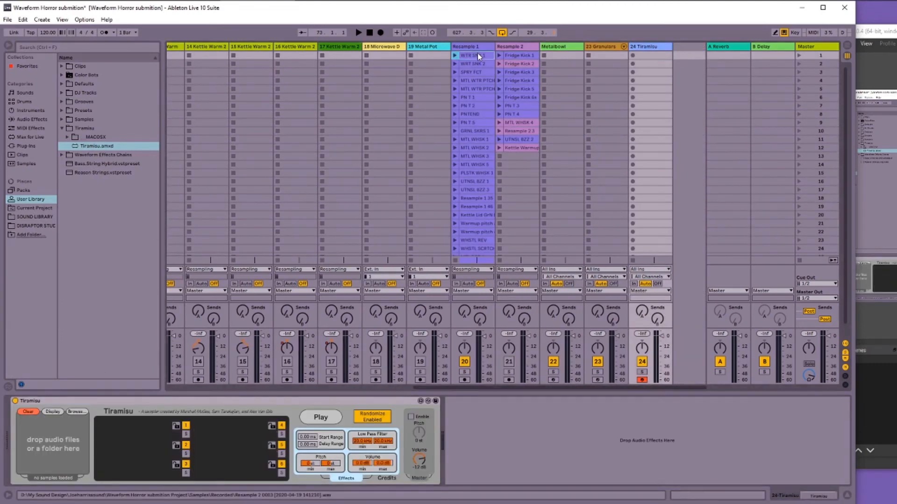
Step: Try to load WTR SNK 1 and the Resample 1 track from the Current Project into Tiramisu's sample bank
scroll(477, 58, down, 2)
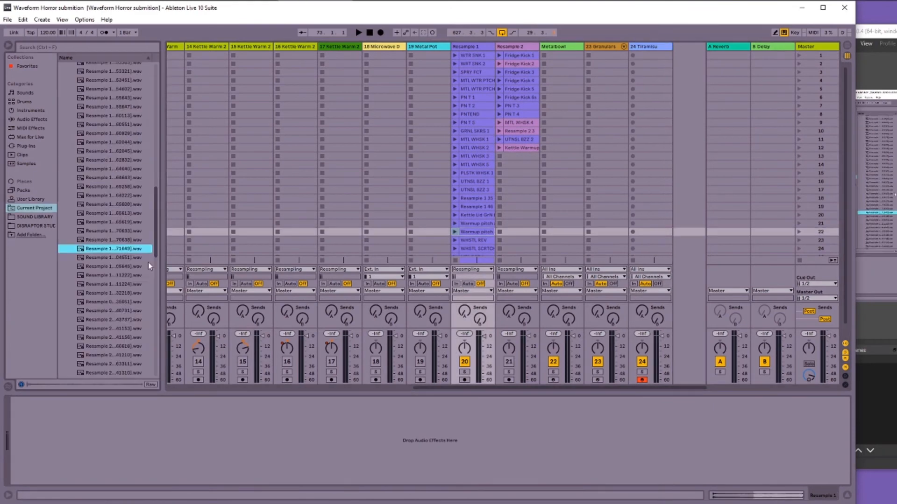
drag(147, 263, 145, 346)
drag(94, 117, 55, 411)
click(56, 411)
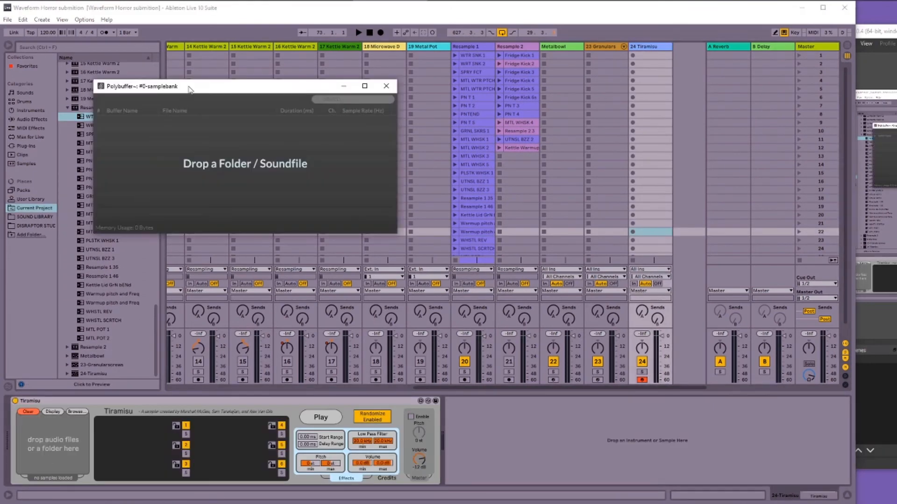
click(94, 108)
click(55, 411)
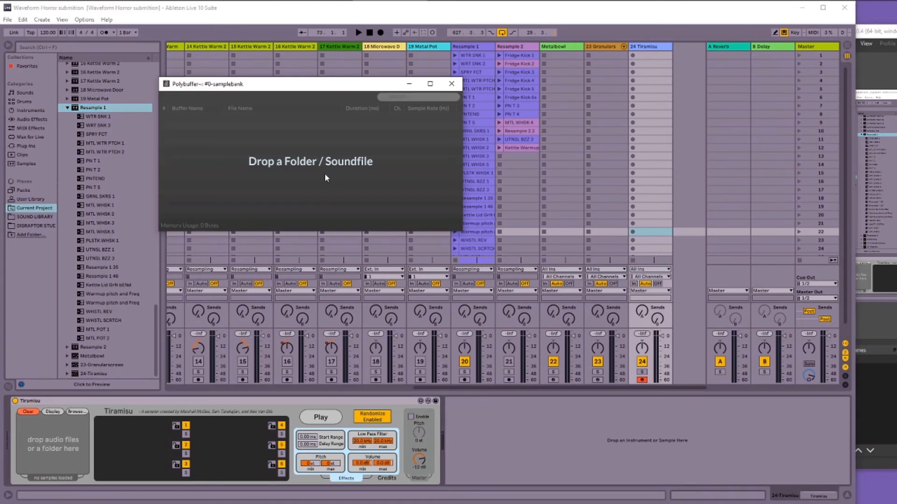
click(98, 117)
Step: Load the WTR SNK 1, WRT SNK 2 and SPRY FCT clips from the arrangement's Resample 1 track into Tiramisu
key(Tab)
drag(65, 420, 66, 422)
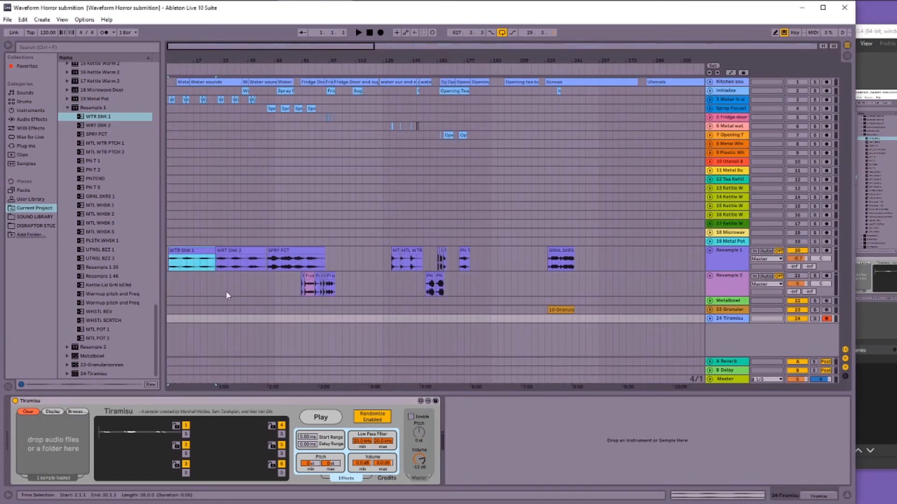
drag(240, 252, 51, 444)
drag(271, 276, 52, 443)
Step: Add the six Fridge Kick clips from the Resample 2 track to Tiramisu's samples one by one
drag(316, 61, 362, 124)
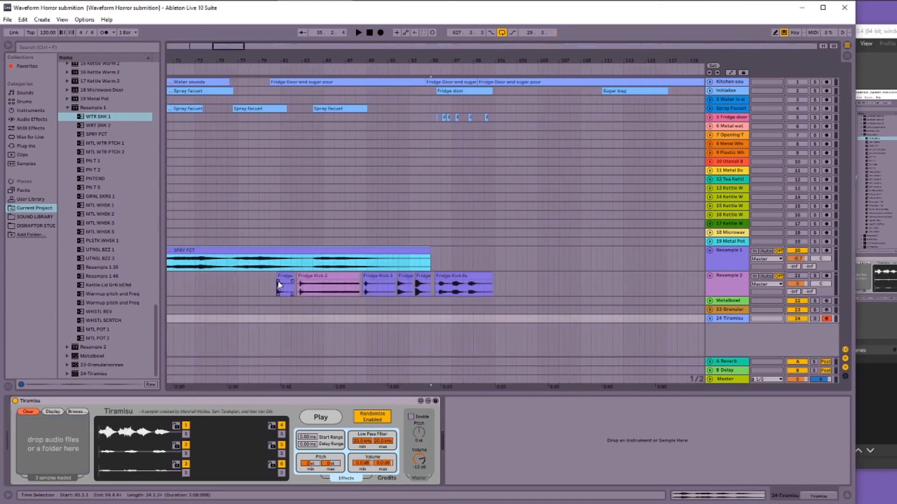
drag(285, 286, 56, 441)
drag(327, 285, 53, 441)
drag(386, 274, 61, 443)
click(403, 286)
drag(403, 286, 58, 446)
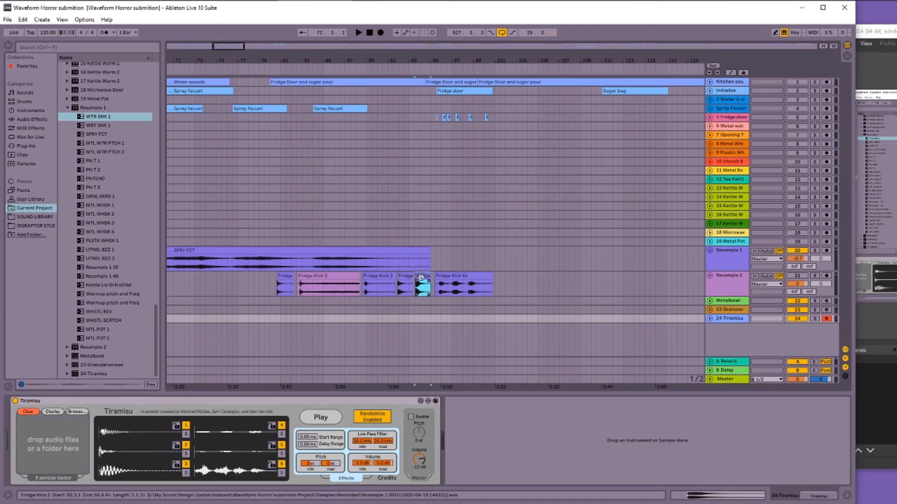
drag(444, 282, 63, 444)
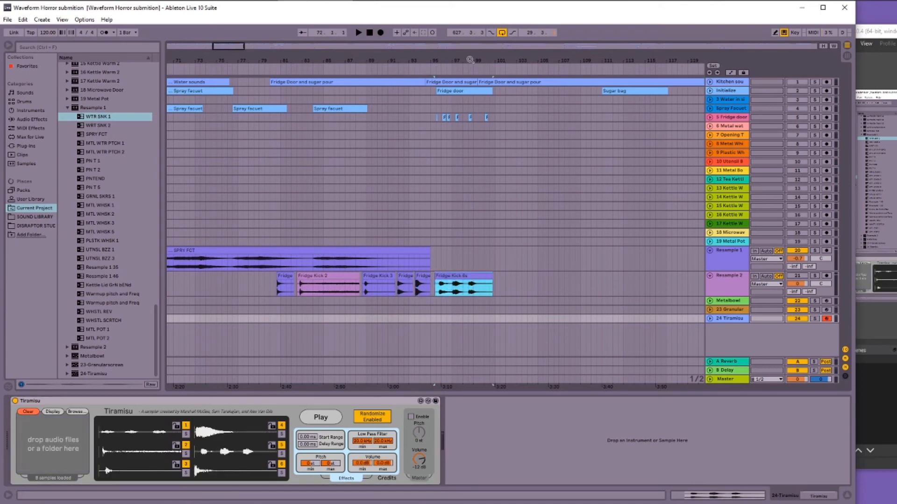
Step: Trigger randomized layers of the loaded samples in Tiramisu and capture the output on the Resample 2 track
drag(468, 60, 286, 61)
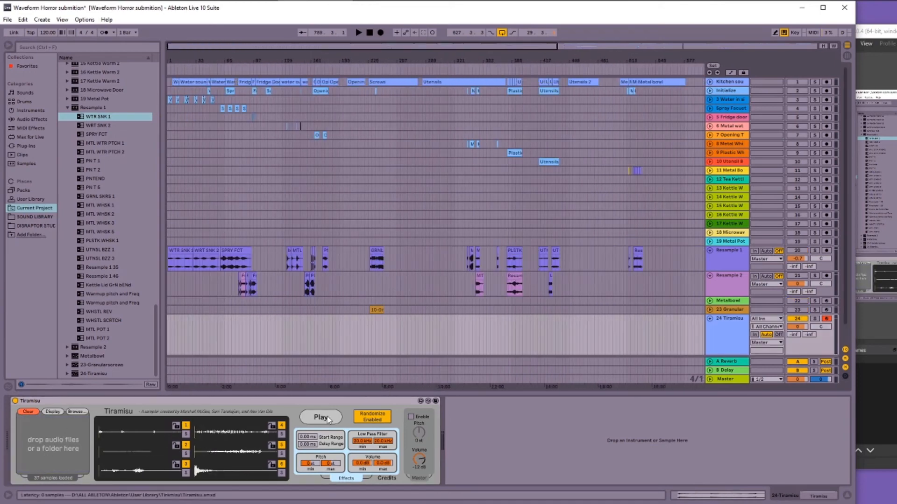
click(329, 420)
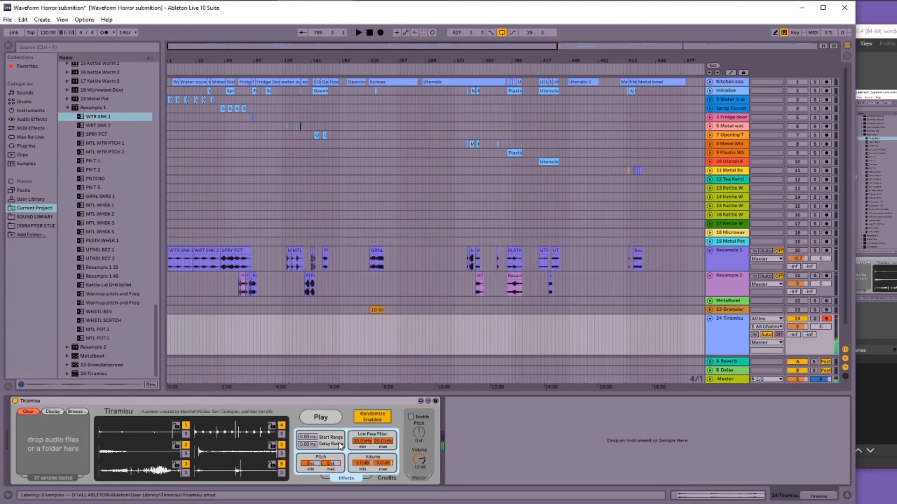
click(324, 420)
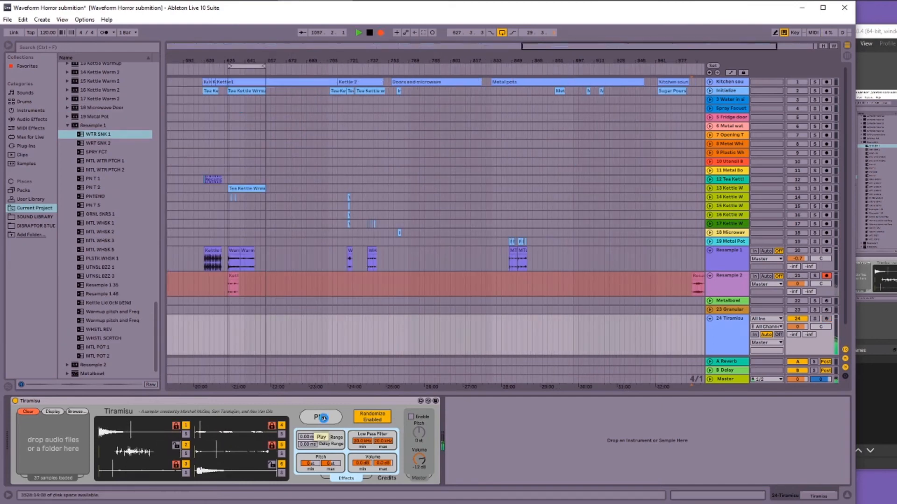
click(323, 418)
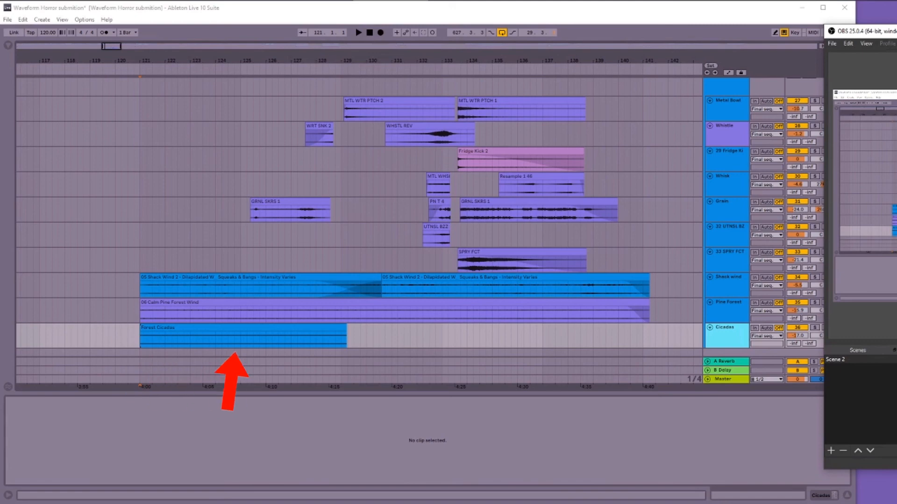
Step: Play the final sequence from bar 121 and examine the Utility Gain automation on the Shack wind, Pine Forest and Cicadas tracks
click(140, 320)
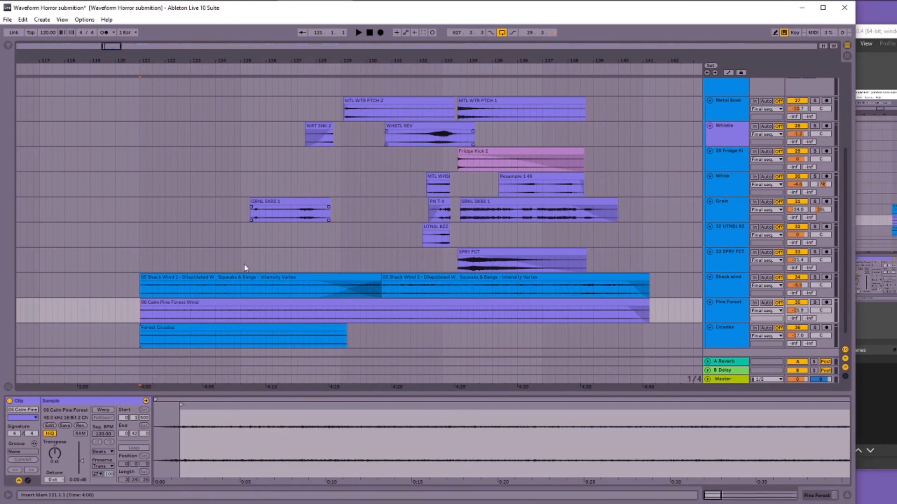
click(358, 33)
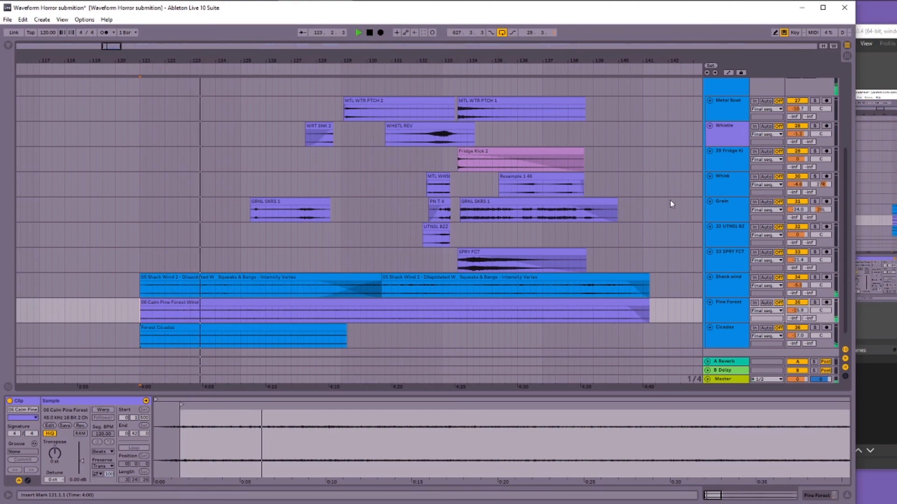
click(728, 74)
scroll(595, 261, down, 3)
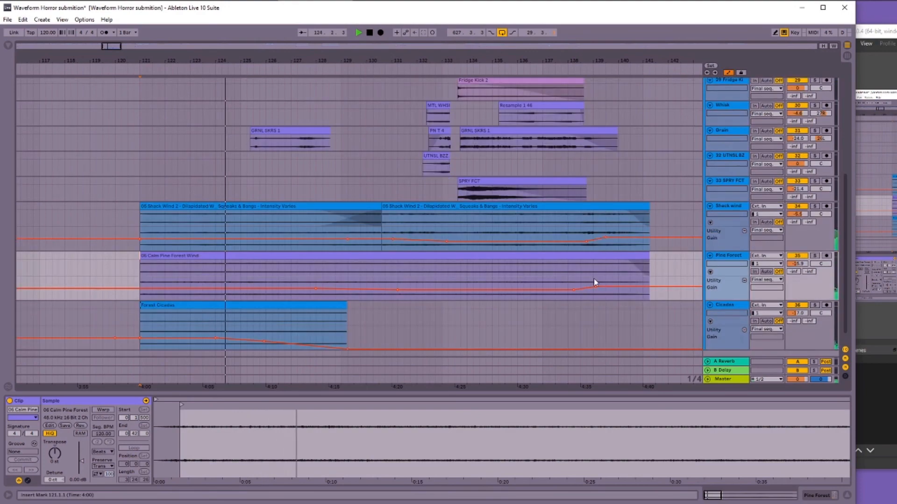
scroll(593, 278, down, 1)
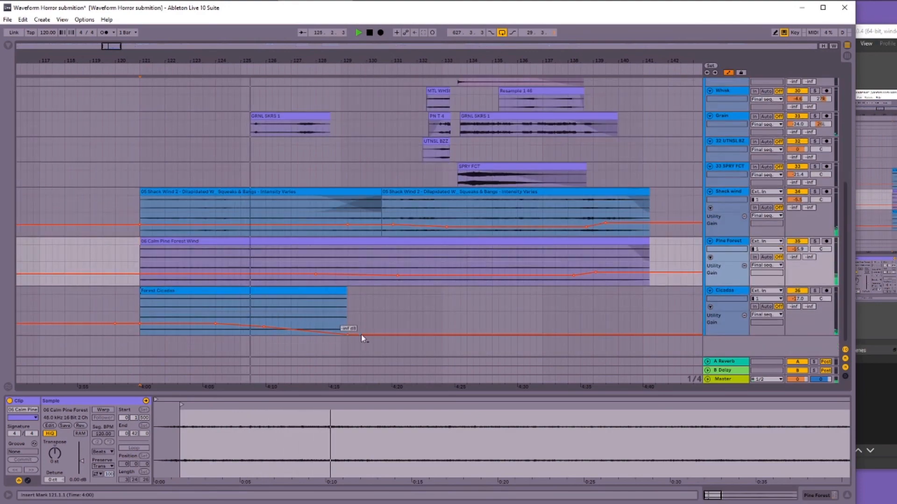
scroll(517, 301, up, 3)
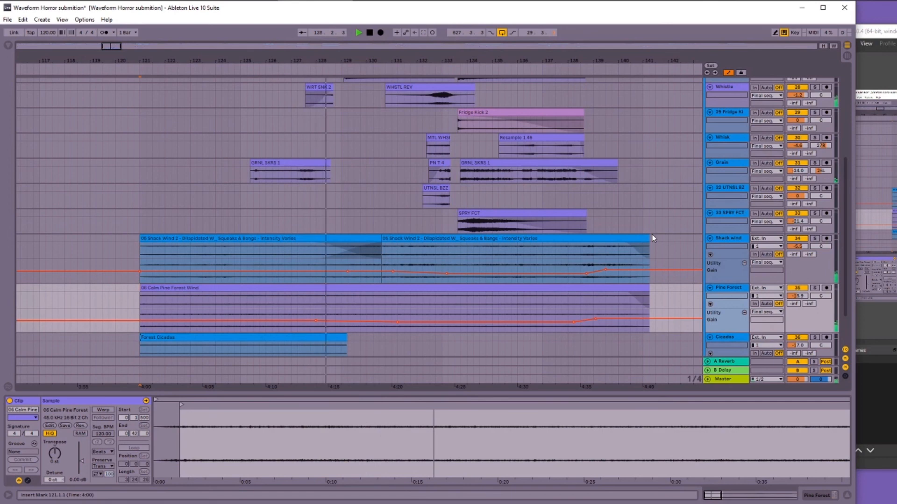
scroll(666, 207, up, 3)
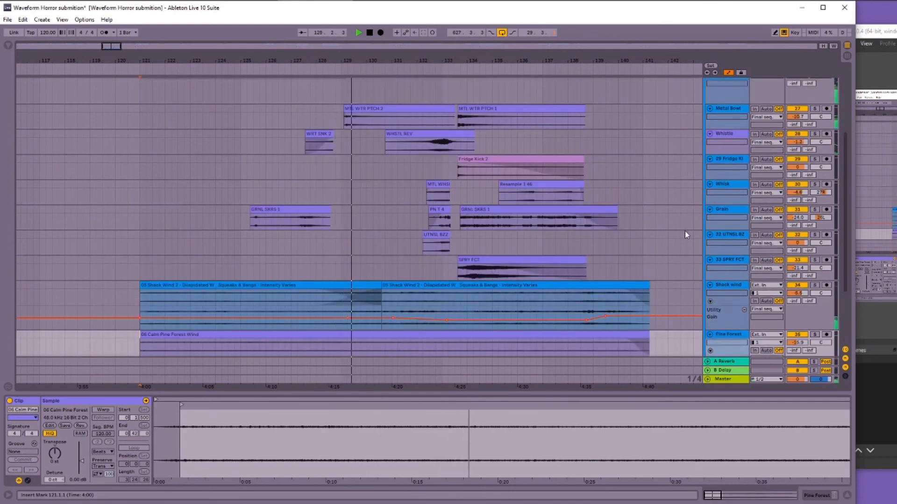